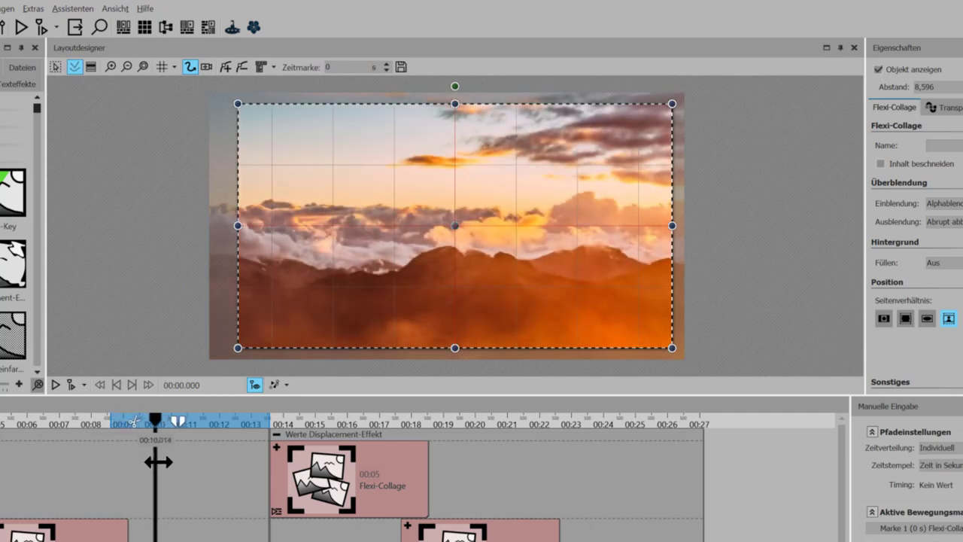
Preview the first Flexi-Collage of the Werte Displacement-Effekt chapter and view the chapter itself at different times.
left_click(384, 486)
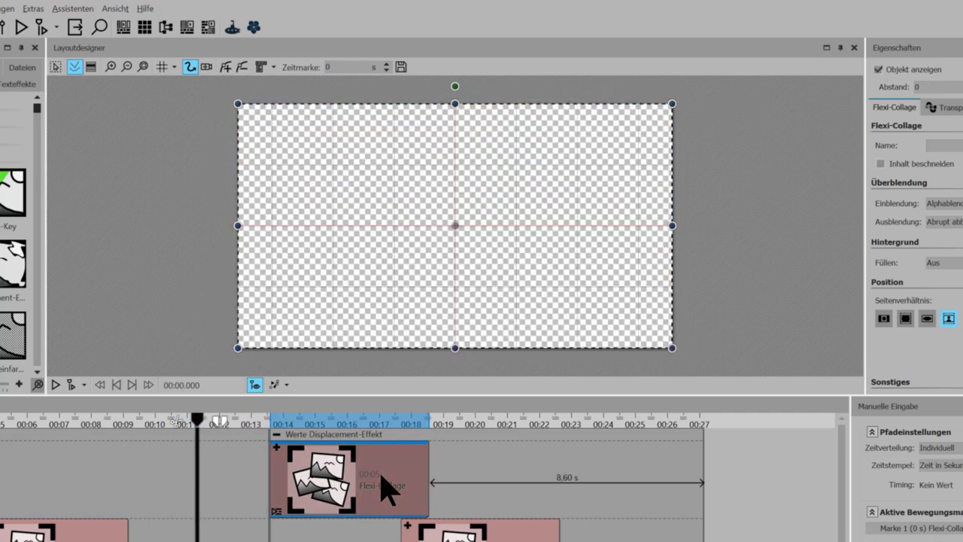
left_click_drag(200, 421, 301, 436)
left_click(334, 435)
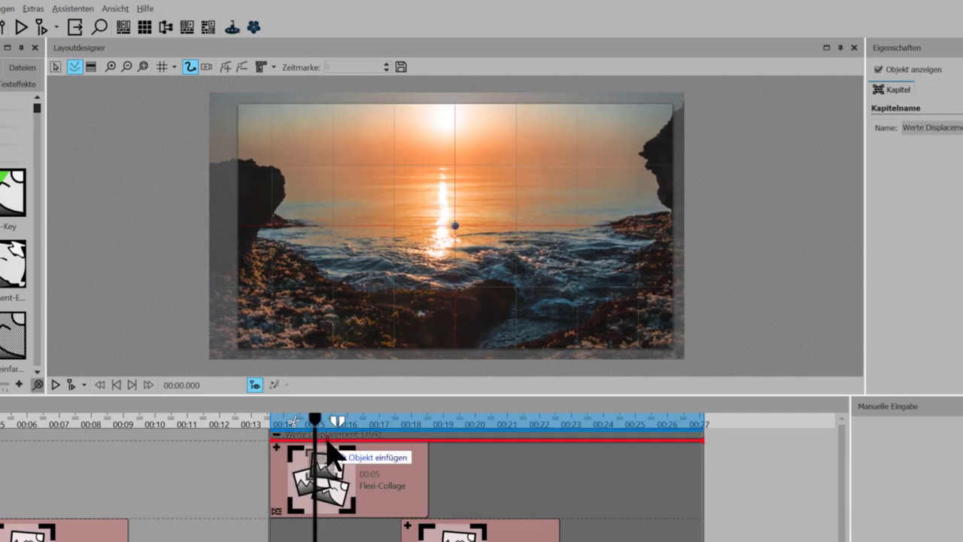
mouse_move(316, 423)
left_mouse_down()
mouse_move(366, 424)
mouse_move(305, 430)
mouse_move(357, 432)
mouse_move(326, 430)
left_mouse_up()
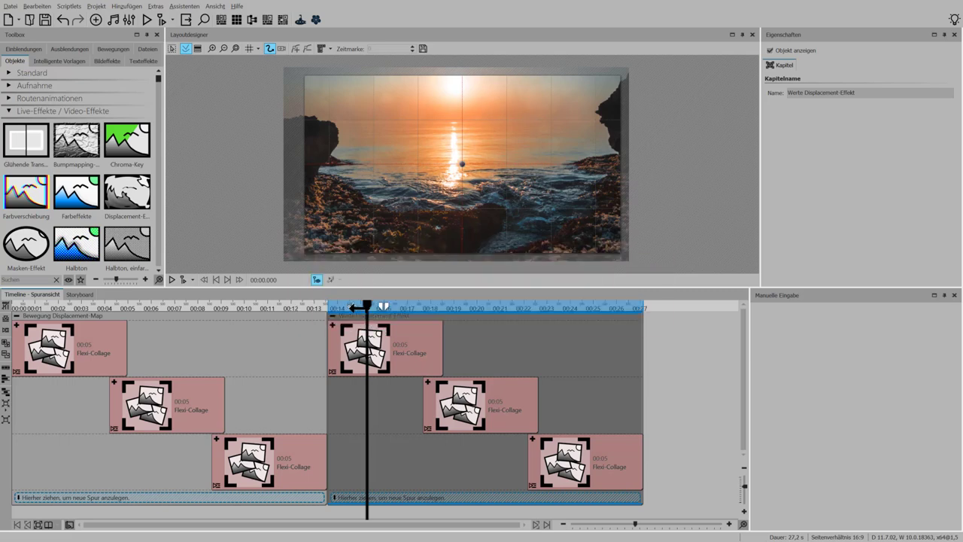
Collapse all timeline containers and append the white flower and bee photo from the DoF folder to the timeline's end.
left_click(6, 353)
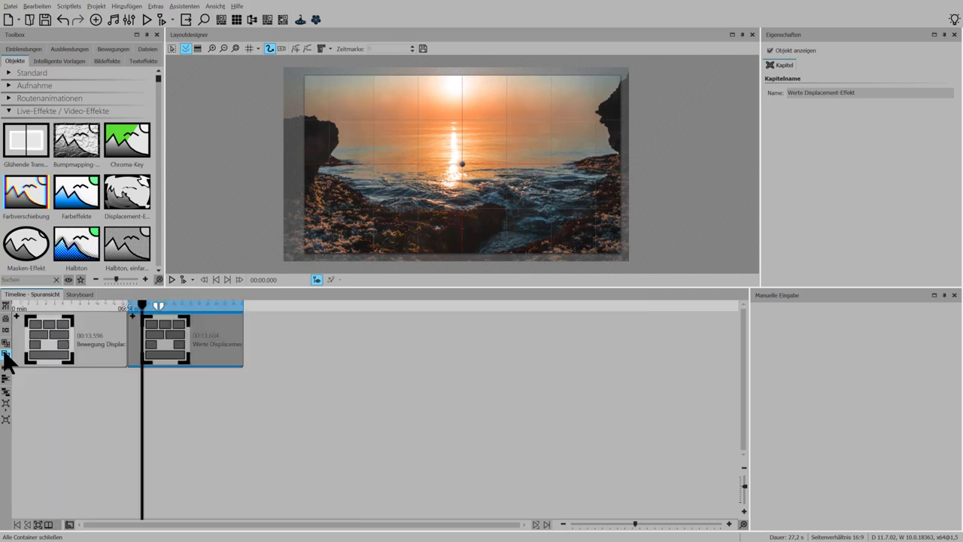
left_click(143, 46)
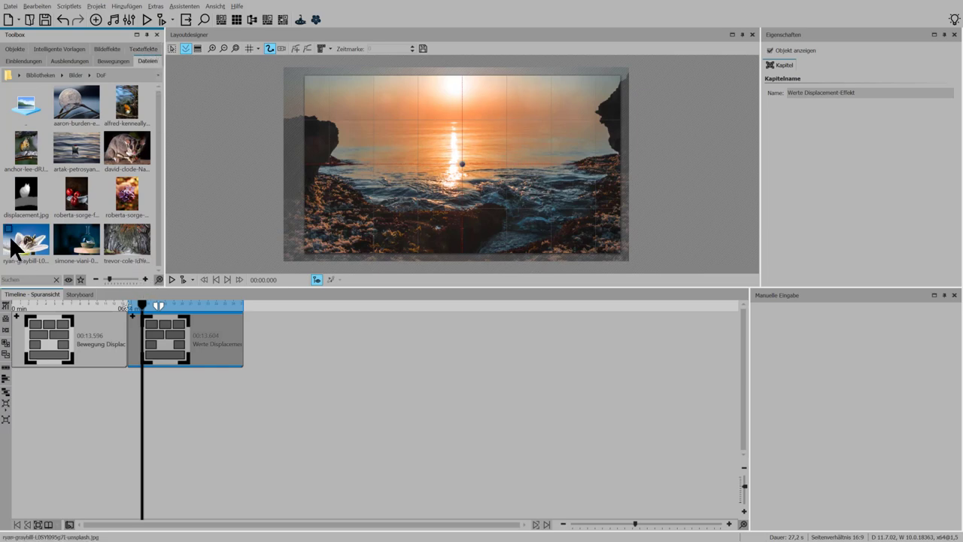
left_click_drag(11, 241, 267, 316)
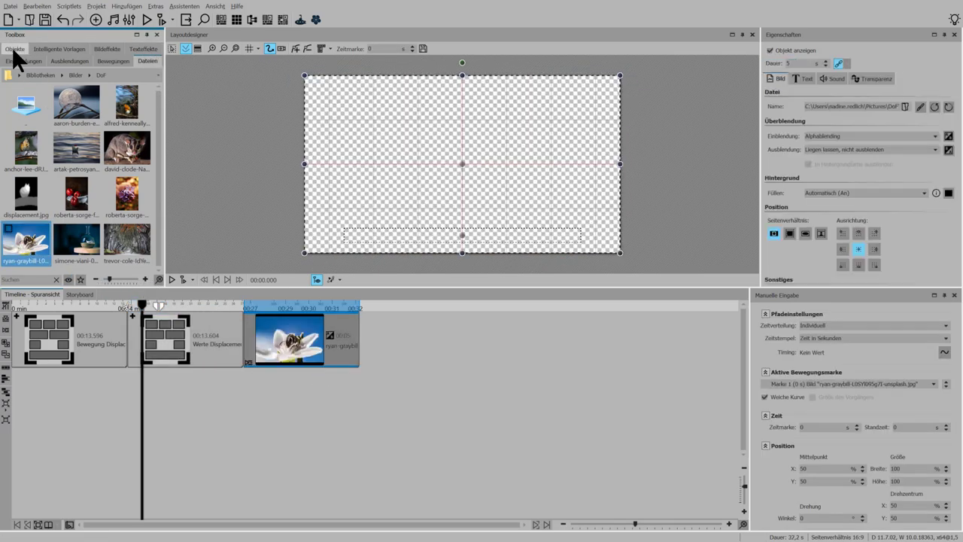
Set the flower photo's Einblendung to Keine and apply the Displacement-Effekt from the live effects to it.
left_click(14, 50)
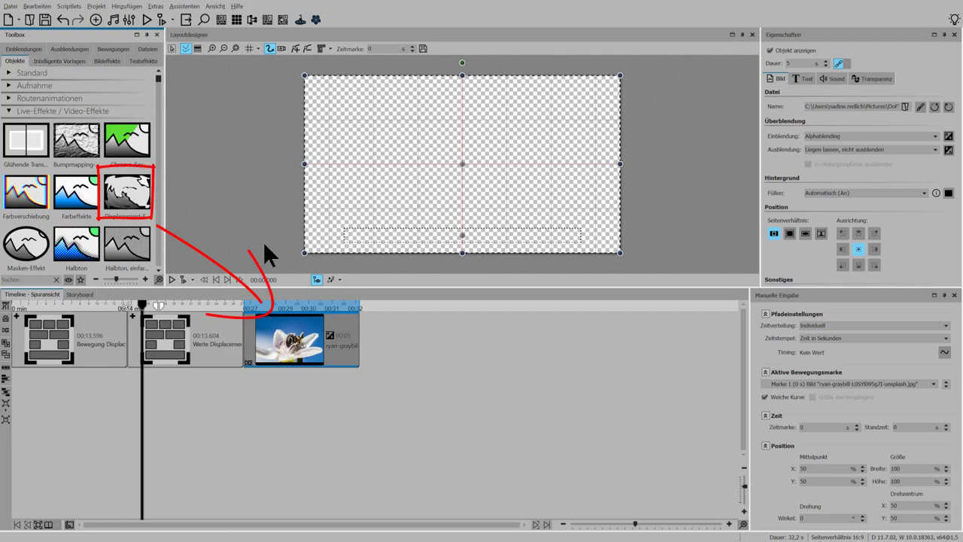
left_click(833, 136)
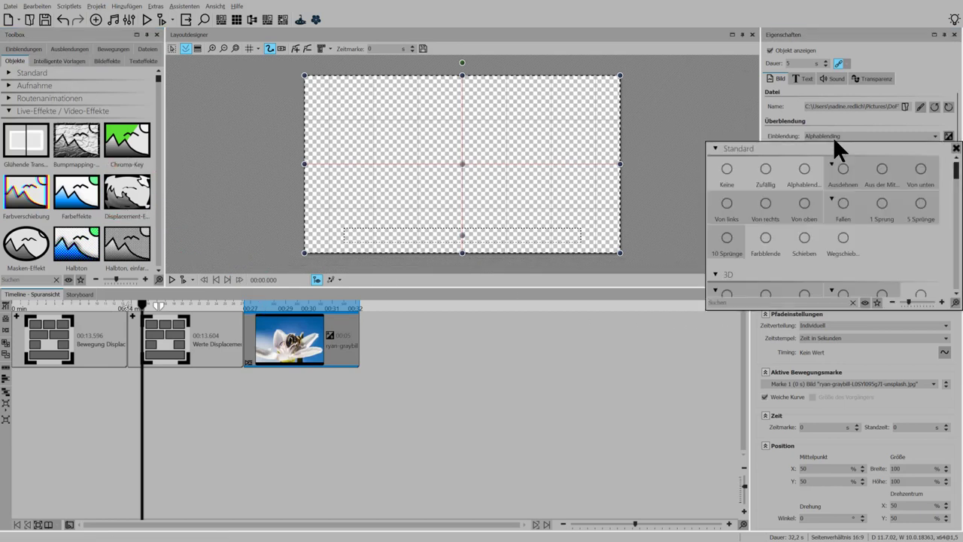
left_click(723, 166)
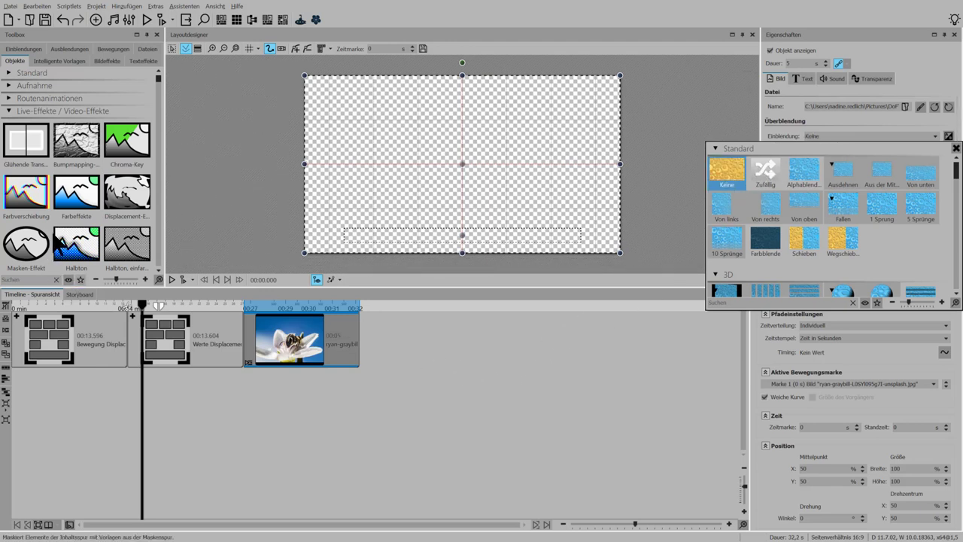
left_click(134, 205)
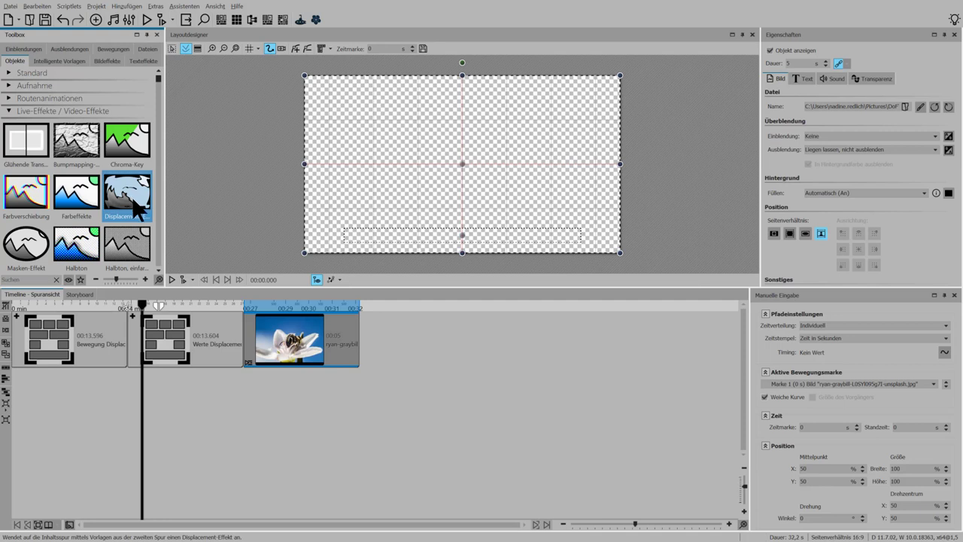
left_click_drag(133, 201, 288, 347)
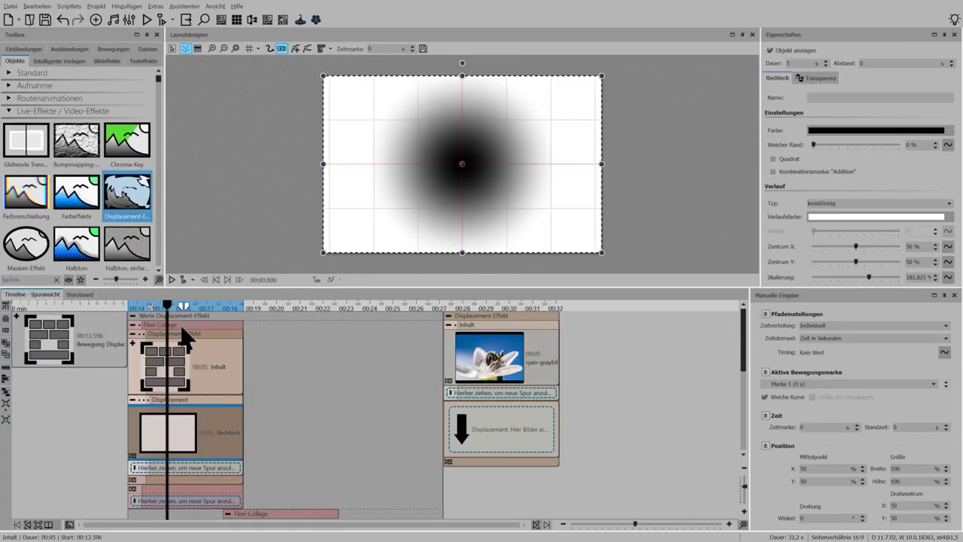
Search the toolbox for "recht" and add the dynamic Rechteck shape after the new Displacement-Effekt in the timeline.
left_click(36, 280)
type("recht")
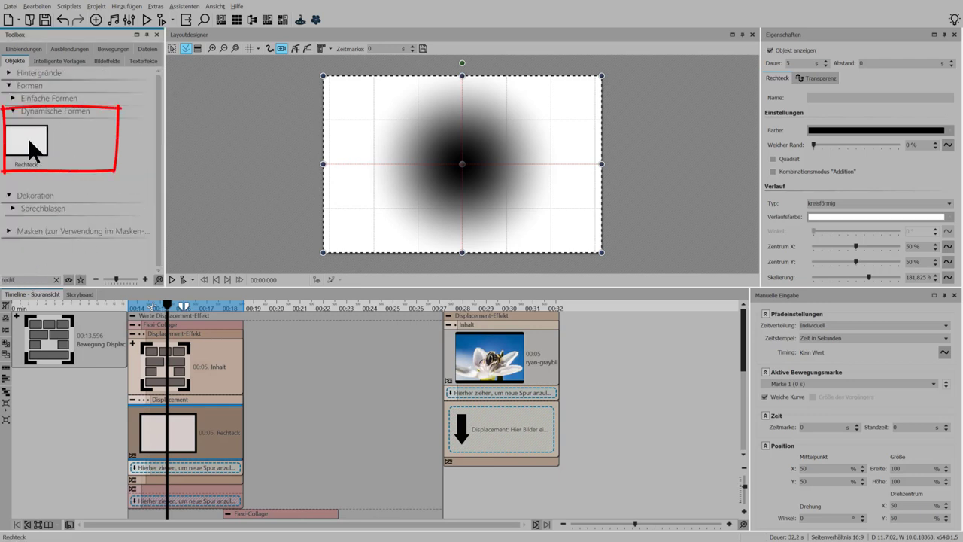
left_click_drag(30, 142, 647, 368)
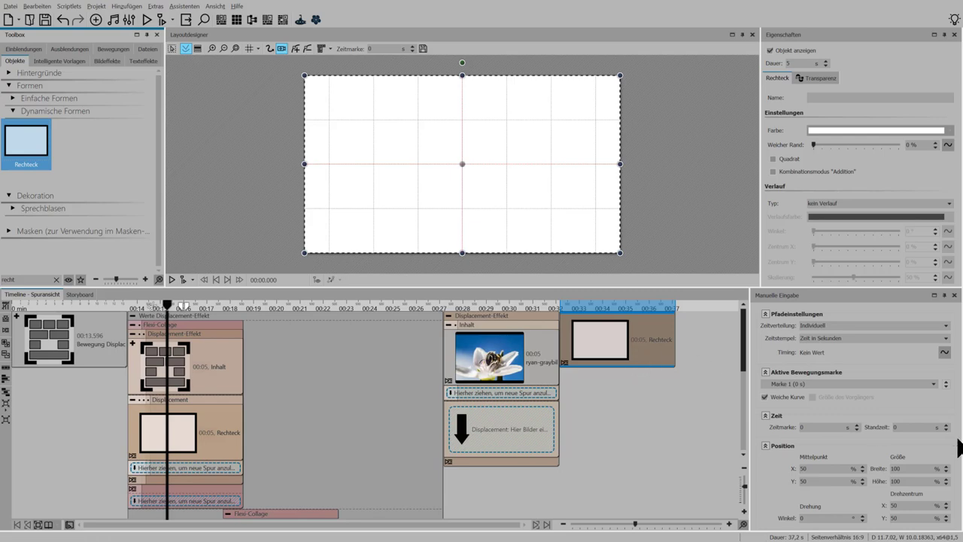
Give the rectangle a kreisförmig gradient centred at 50 % X and 50 % Y and scaled to about 182.941 %.
left_click(843, 205)
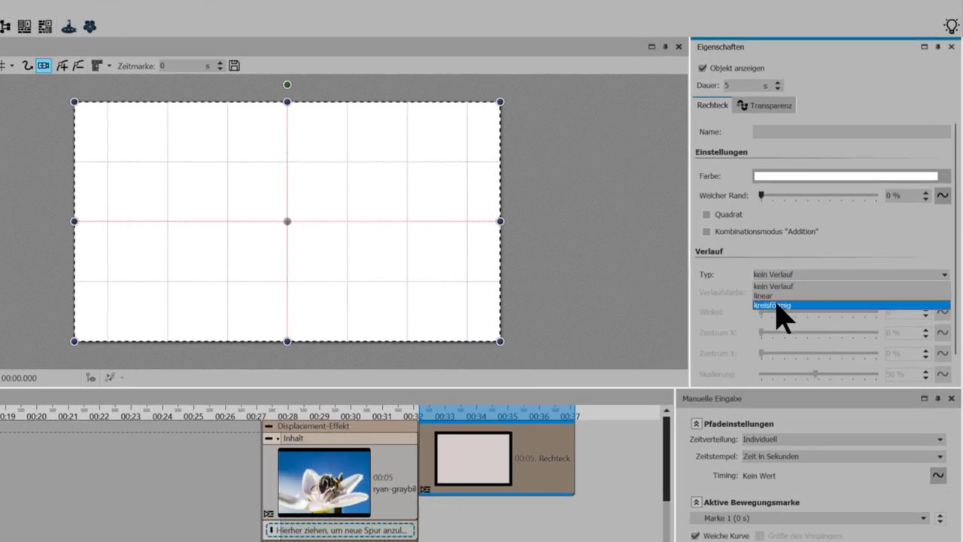
left_click(781, 294)
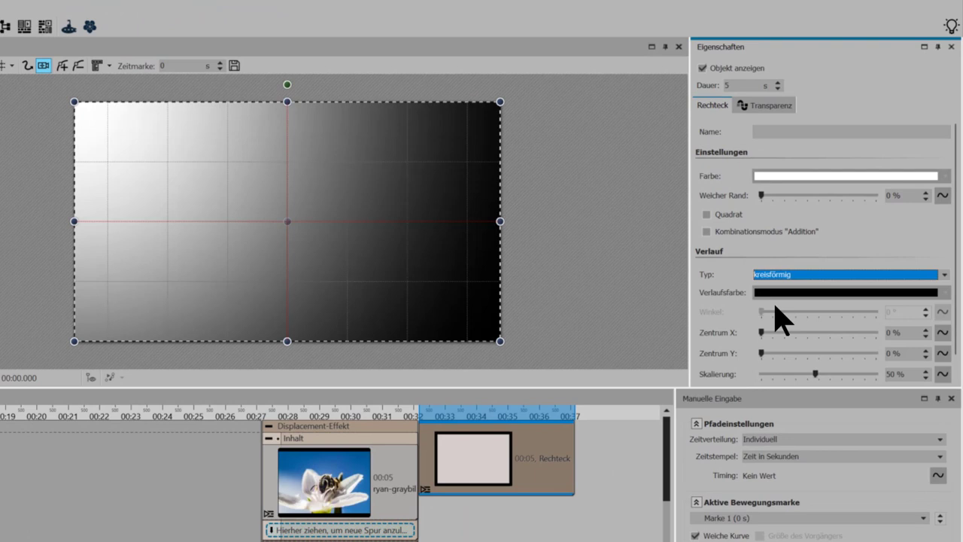
left_click(899, 332)
type("50")
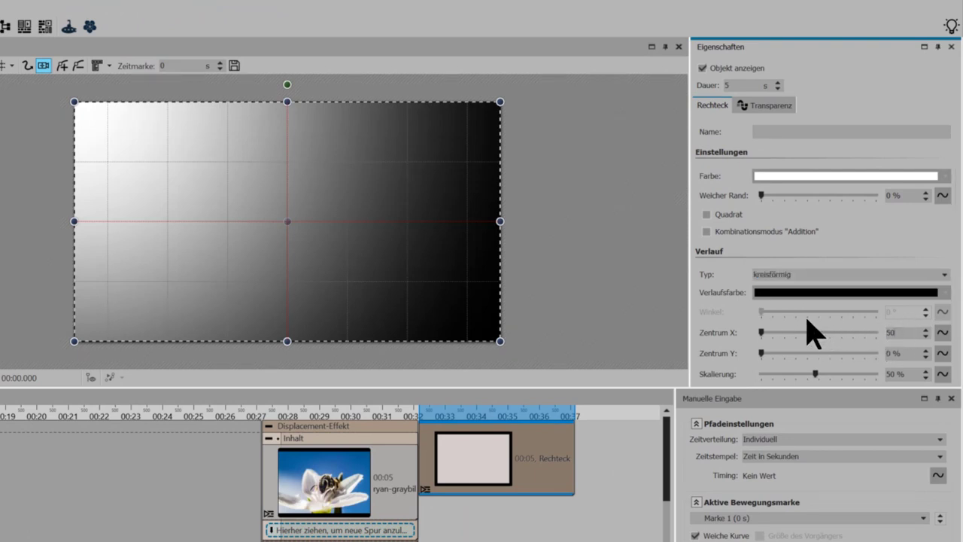
left_click(917, 352)
type("50")
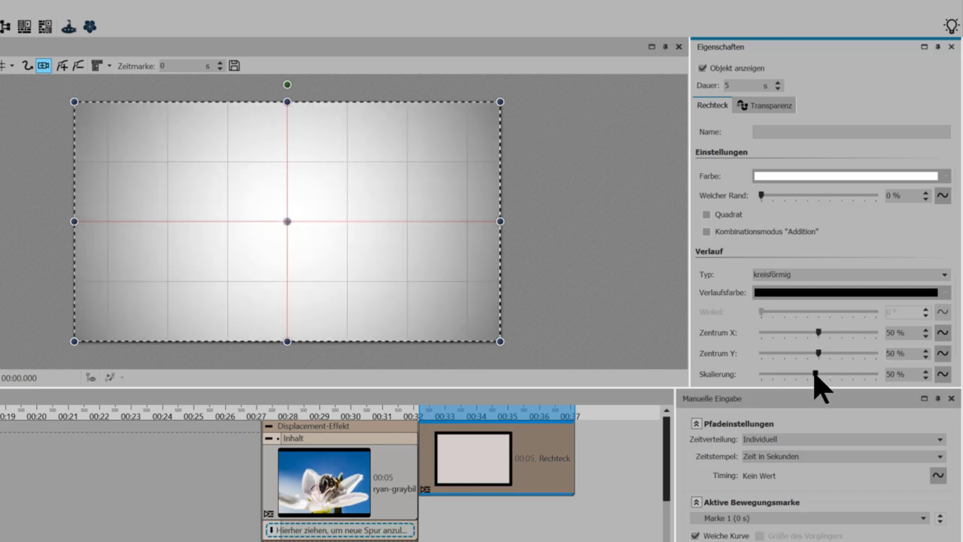
left_click_drag(814, 372, 836, 372)
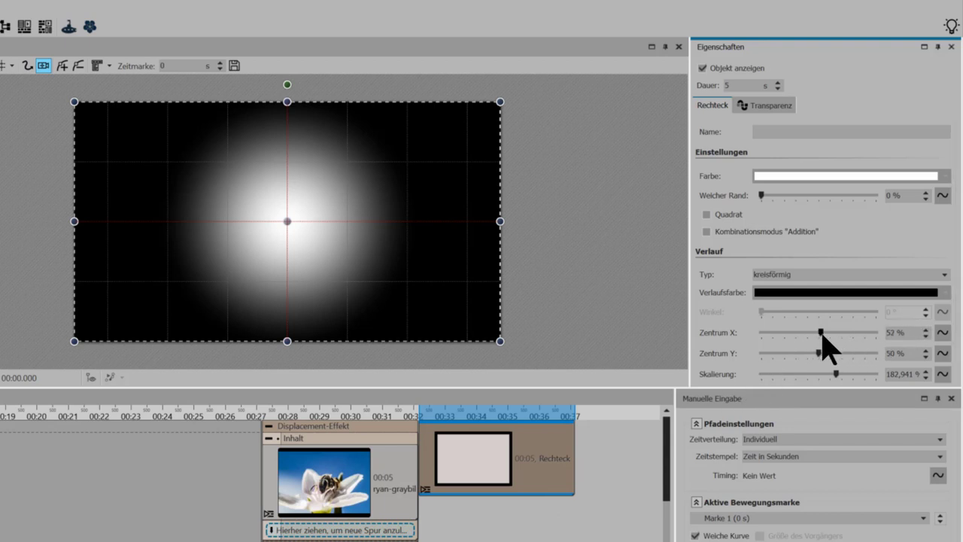
Shift the gradient's centre to about 54.3 % X and 49.6 % Y and place the rectangle in the effect's Displacement track.
left_click_drag(818, 331, 818, 354)
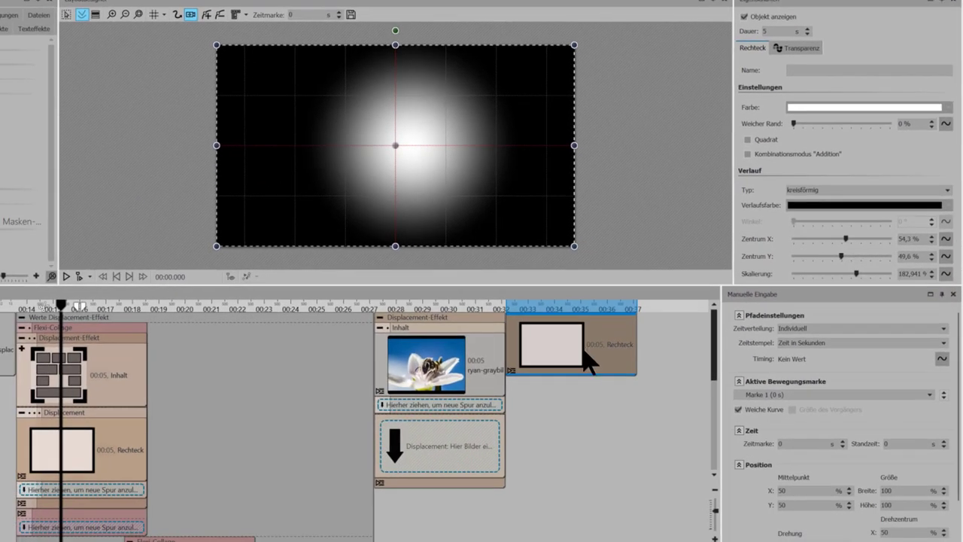
left_click_drag(587, 361, 432, 453)
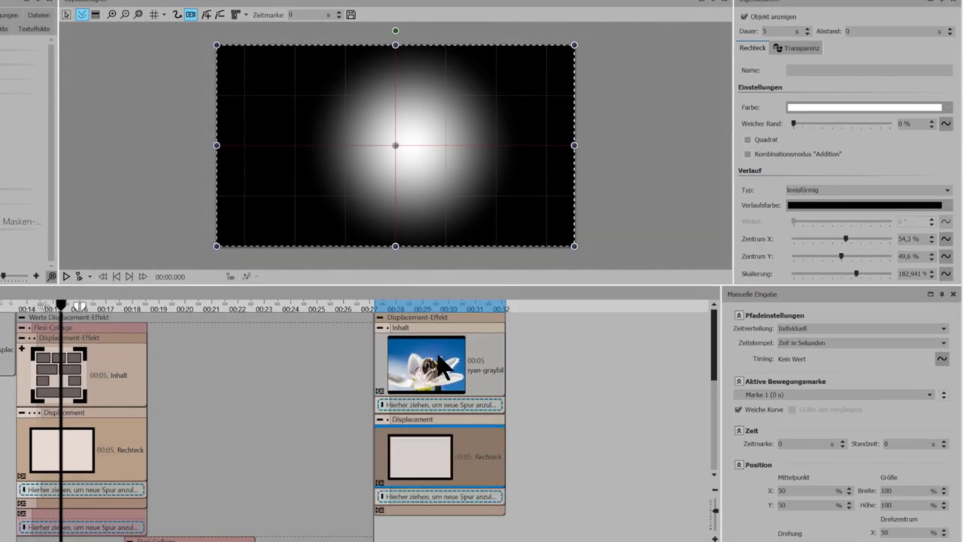
left_click(177, 15)
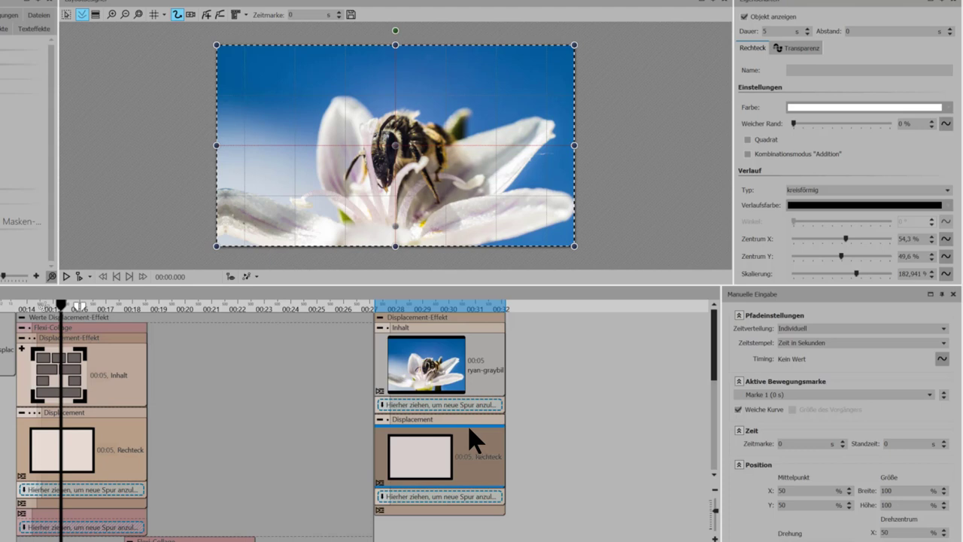
Zero the displacement effect's horizontal and vertical shift, and raise them to about 3.2 % and 1.9 %.
left_click(457, 318)
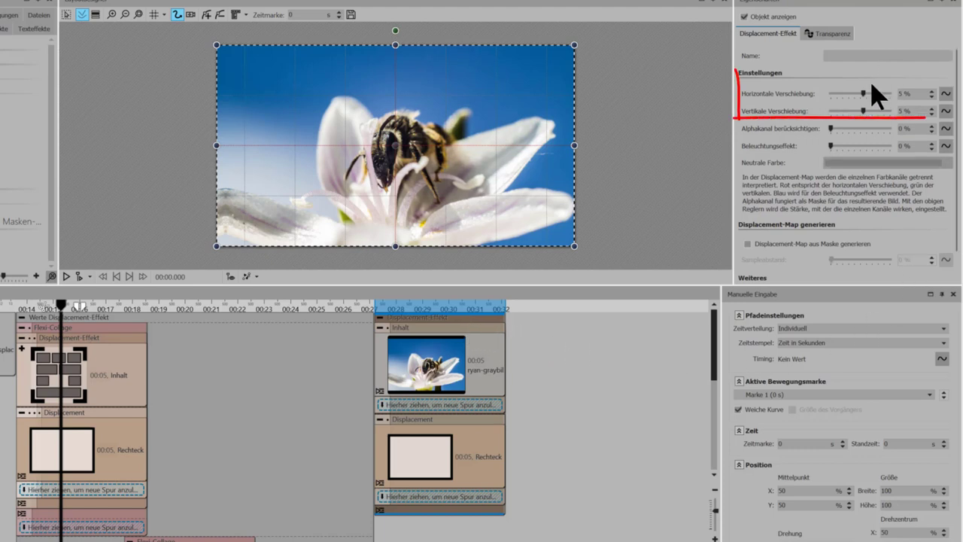
left_click(921, 112)
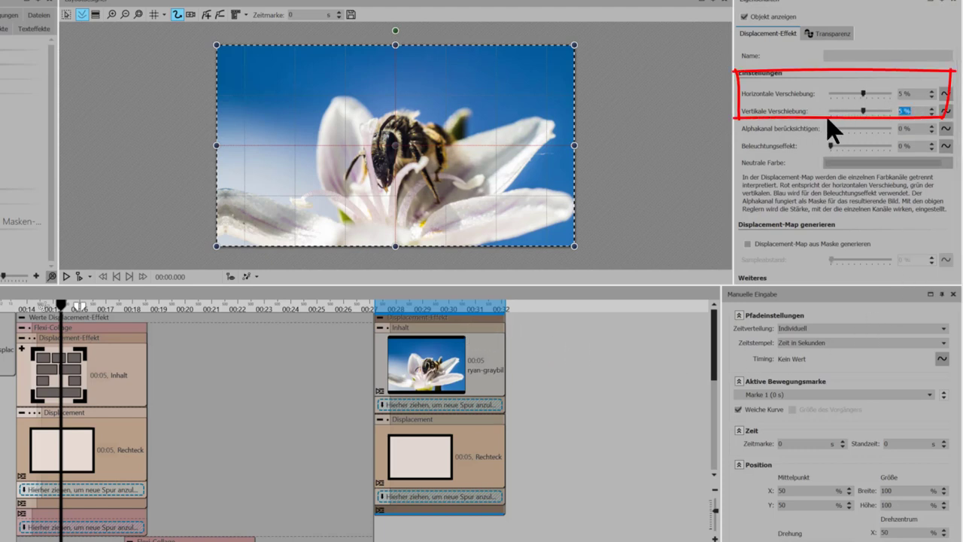
type("0")
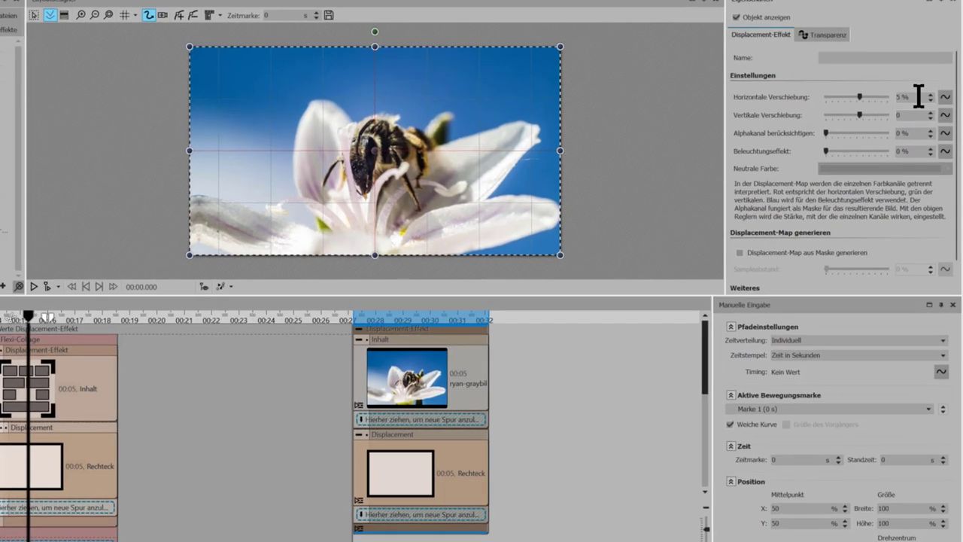
left_click(918, 96)
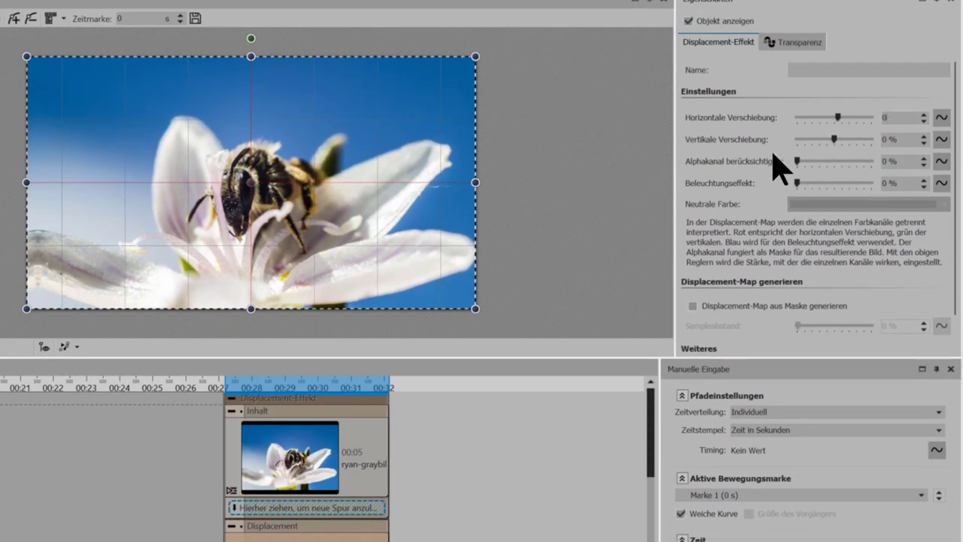
key("Return")
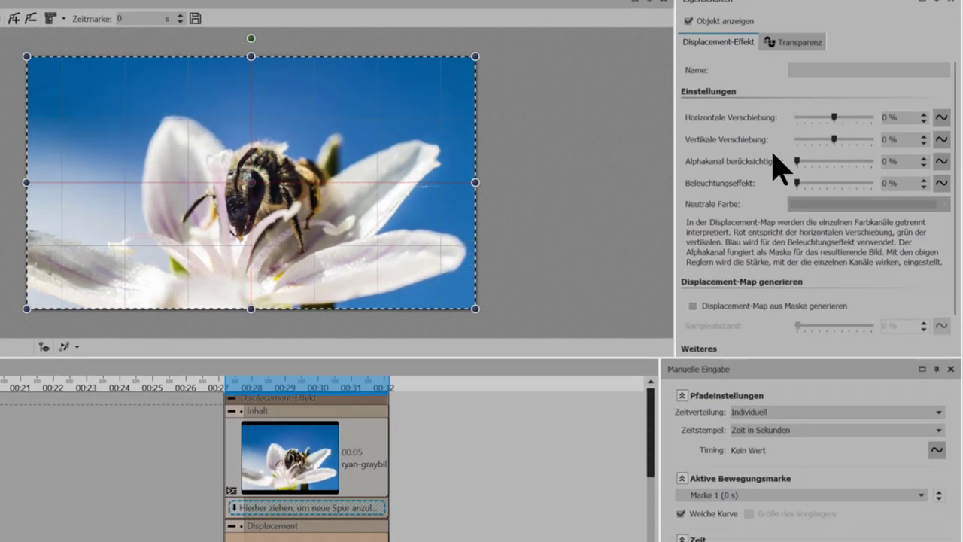
left_click_drag(836, 119, 840, 118)
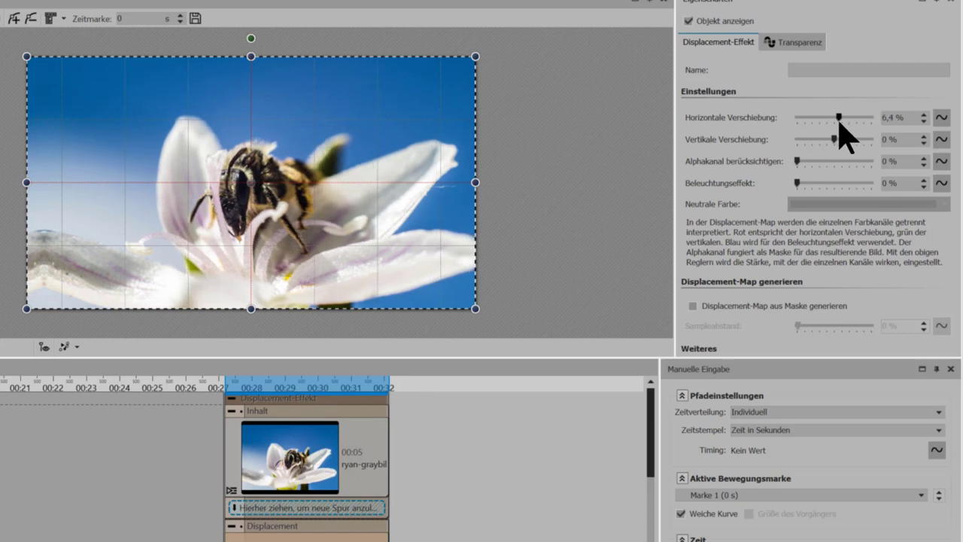
left_click_drag(839, 120, 835, 143)
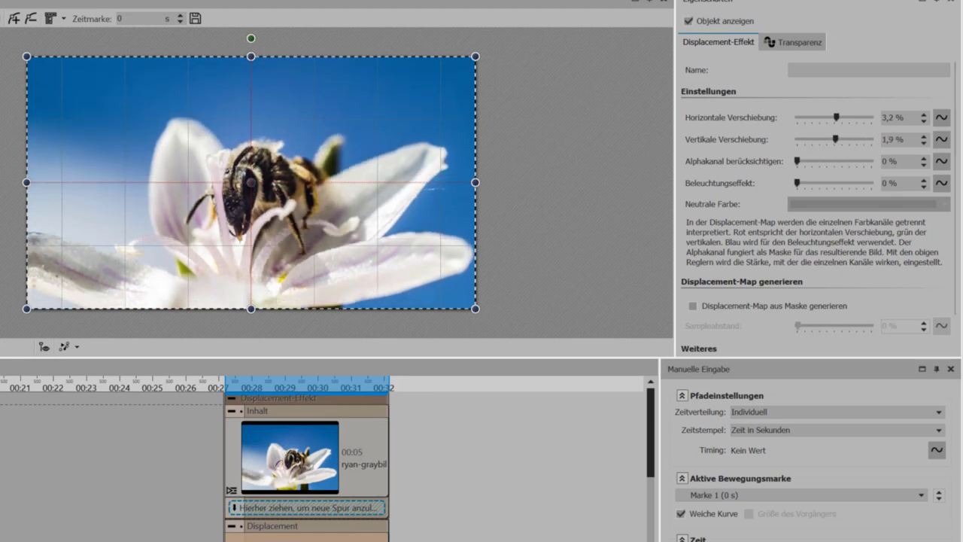
Switch Horizontale Verschiebung to a curve and add curve points at about 2.55 s and at the 5 s end.
left_click(941, 118)
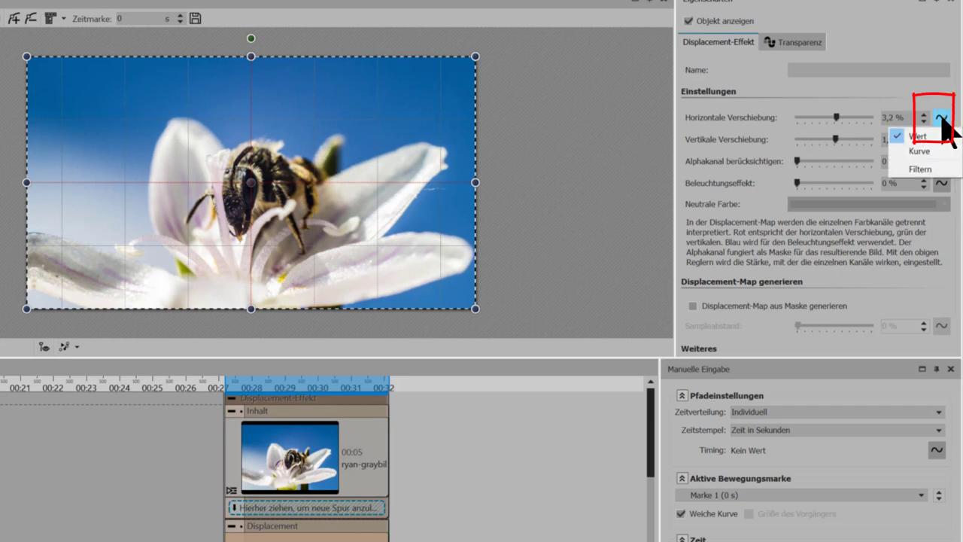
left_click(919, 151)
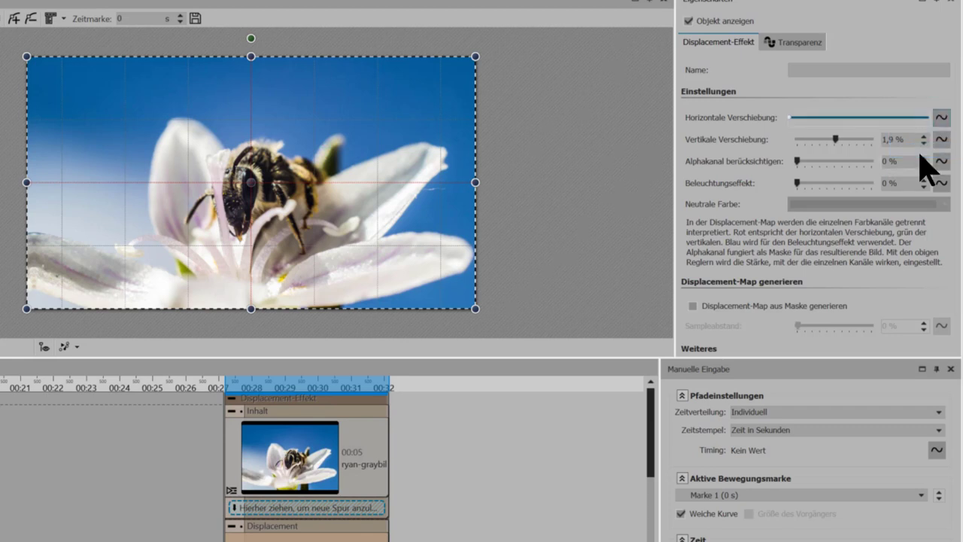
left_click(896, 118)
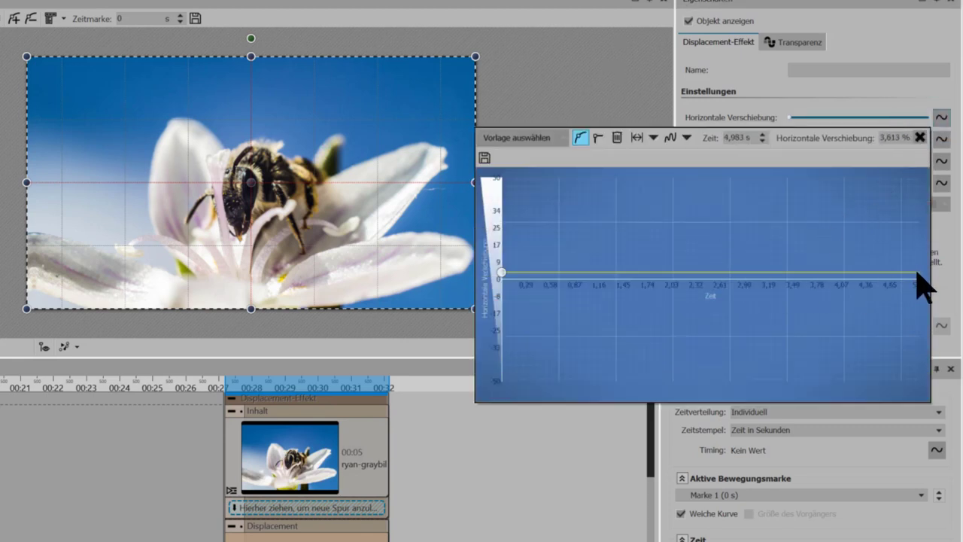
left_click(713, 272)
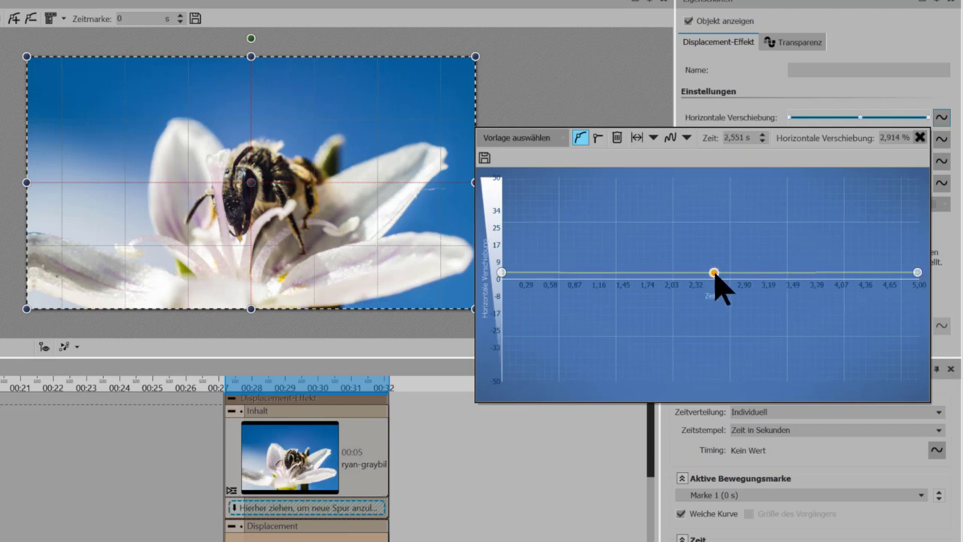
left_click(917, 273)
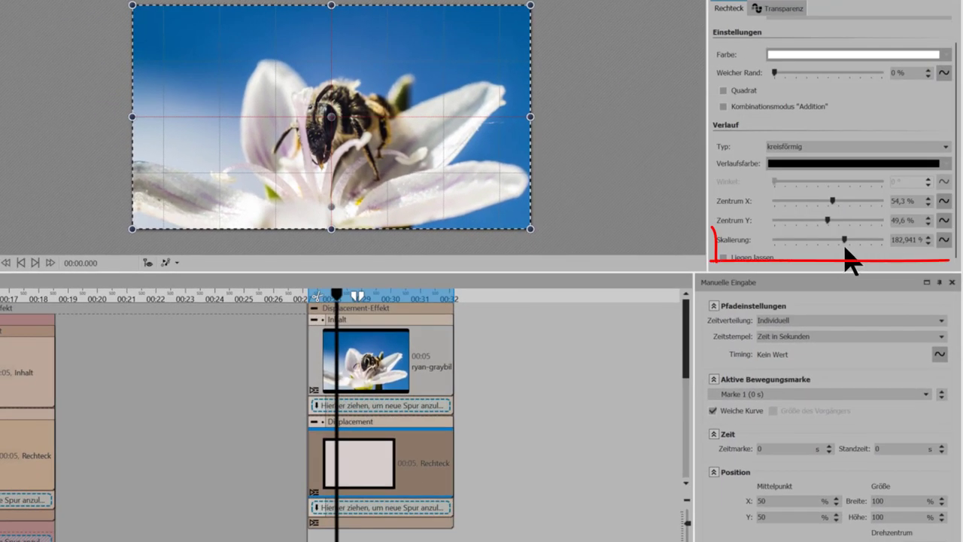
Reduce the displacement rectangle's gradient Skalierung to about 34.188 % and switch that setting to a curve.
mouse_move(843, 238)
left_mouse_down()
mouse_move(824, 239)
mouse_move(871, 253)
mouse_move(821, 254)
left_mouse_up()
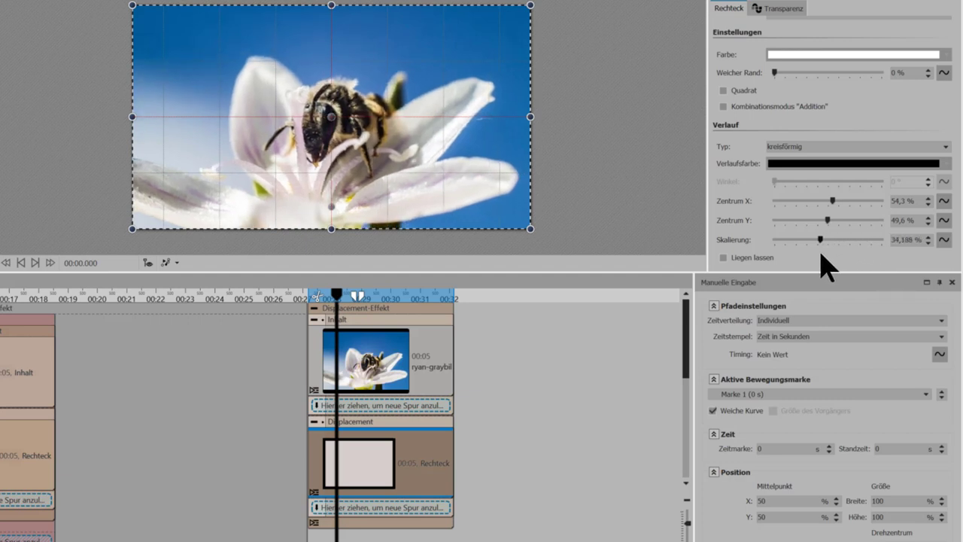
left_click(944, 239)
left_click(934, 268)
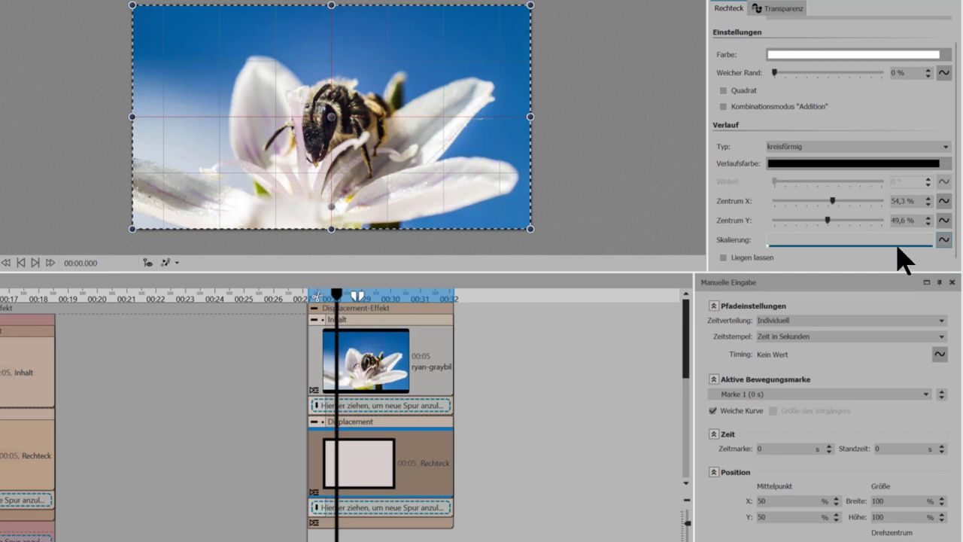
Add points to the gradient's Skalierung curve at about 2.27 s and 4.715 s, and set the last point's scaling to 0 %.
left_click(834, 243)
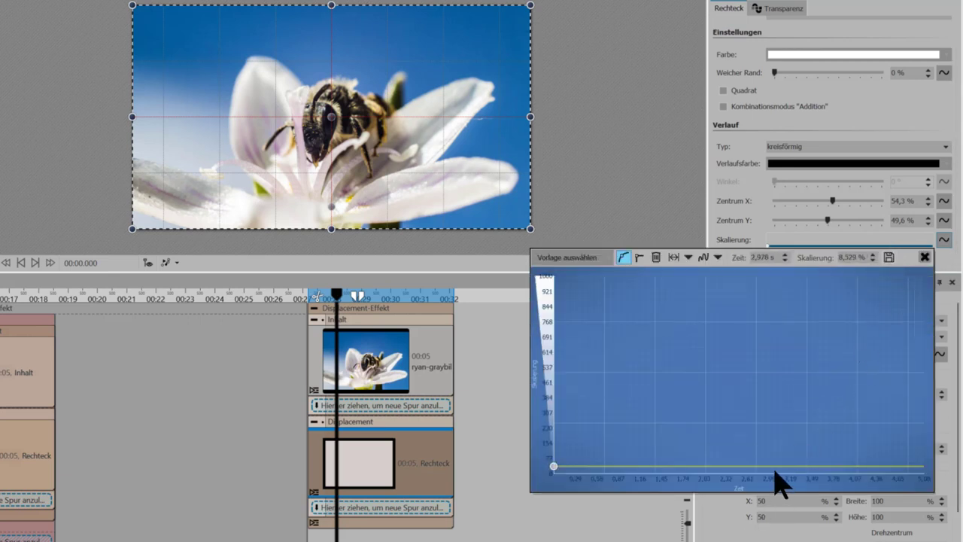
left_click(720, 465)
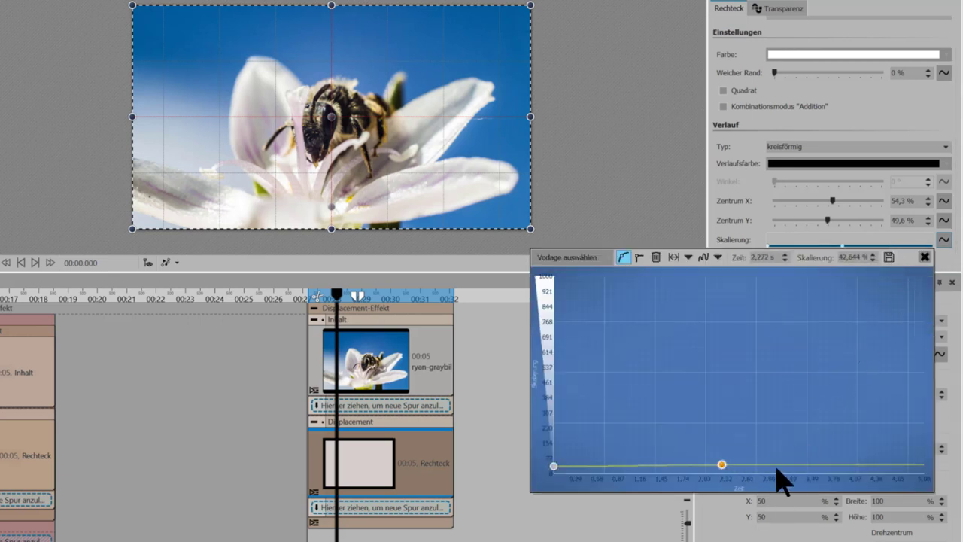
left_click(903, 464)
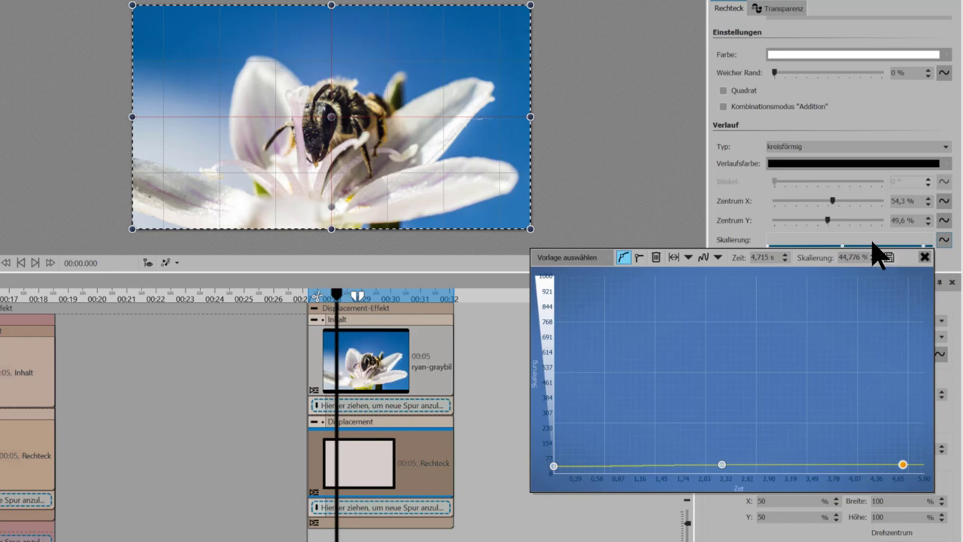
left_click_drag(865, 257, 784, 258)
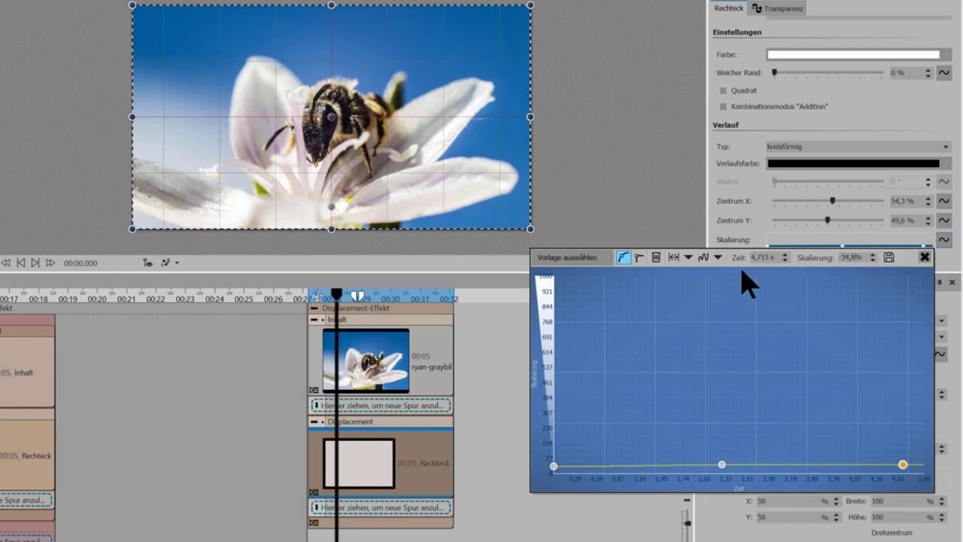
type("0")
key("Return")
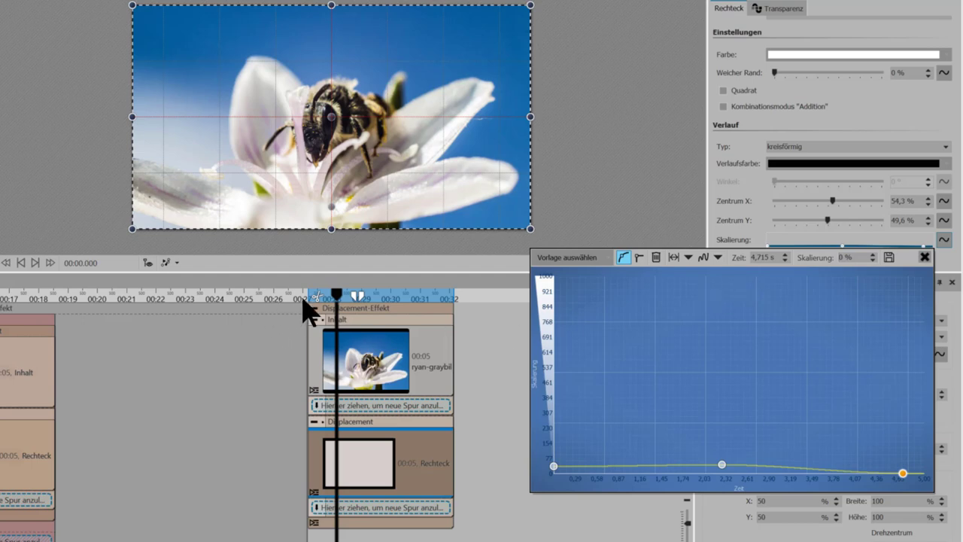
Close the curve, move the playhead to the start of the displacement effect, and switch the preview to show the playhead position.
key("Escape")
left_click_drag(337, 291, 303, 294)
left_click(147, 264)
left_click(337, 306)
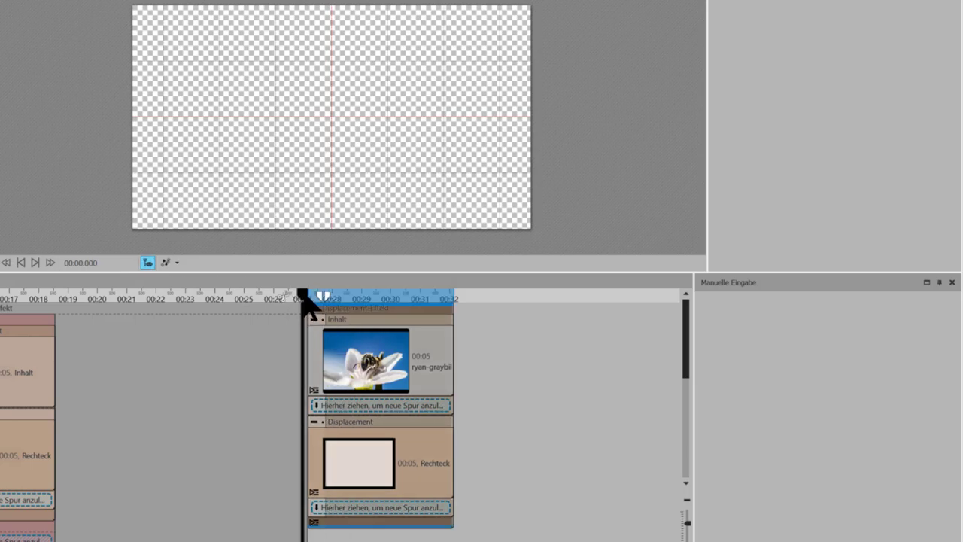